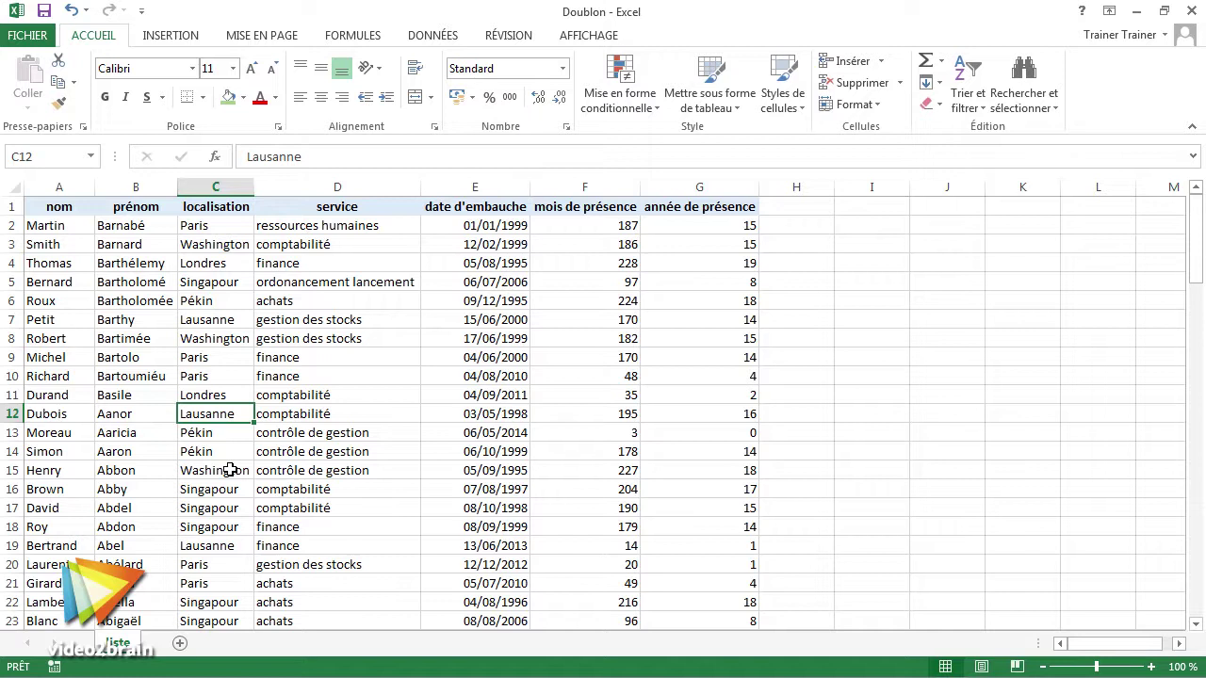
- Sort the employee list A to Z by the nom column
click(55, 226)
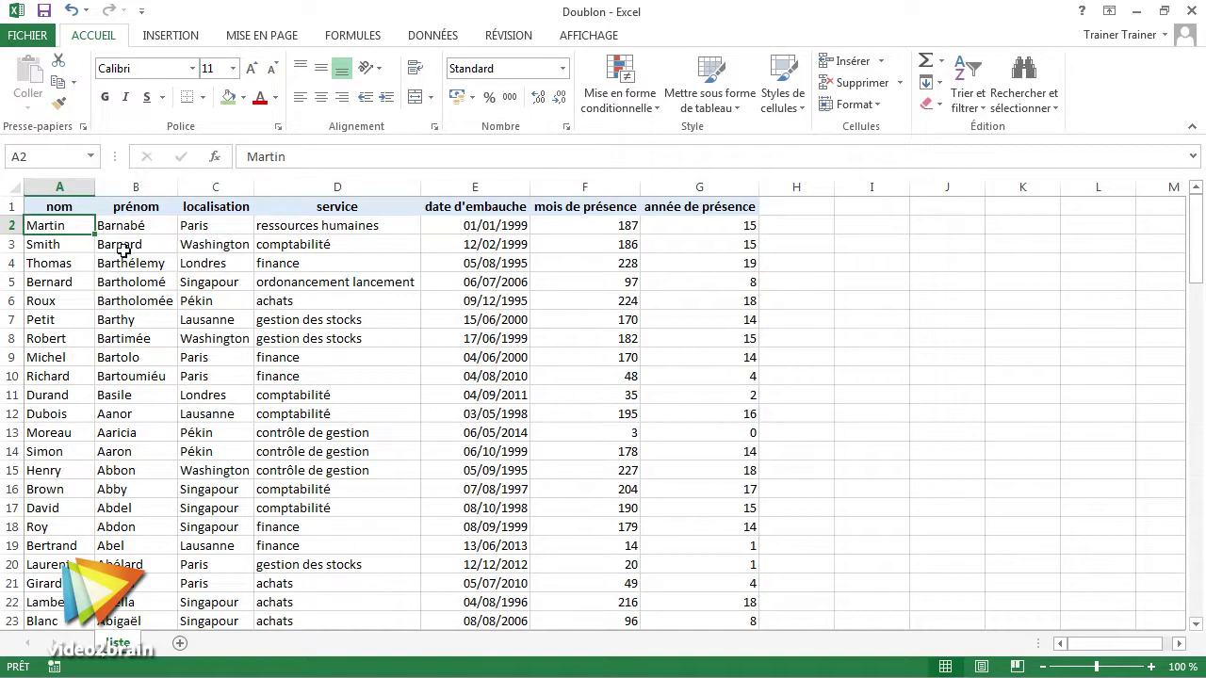
click(76, 282)
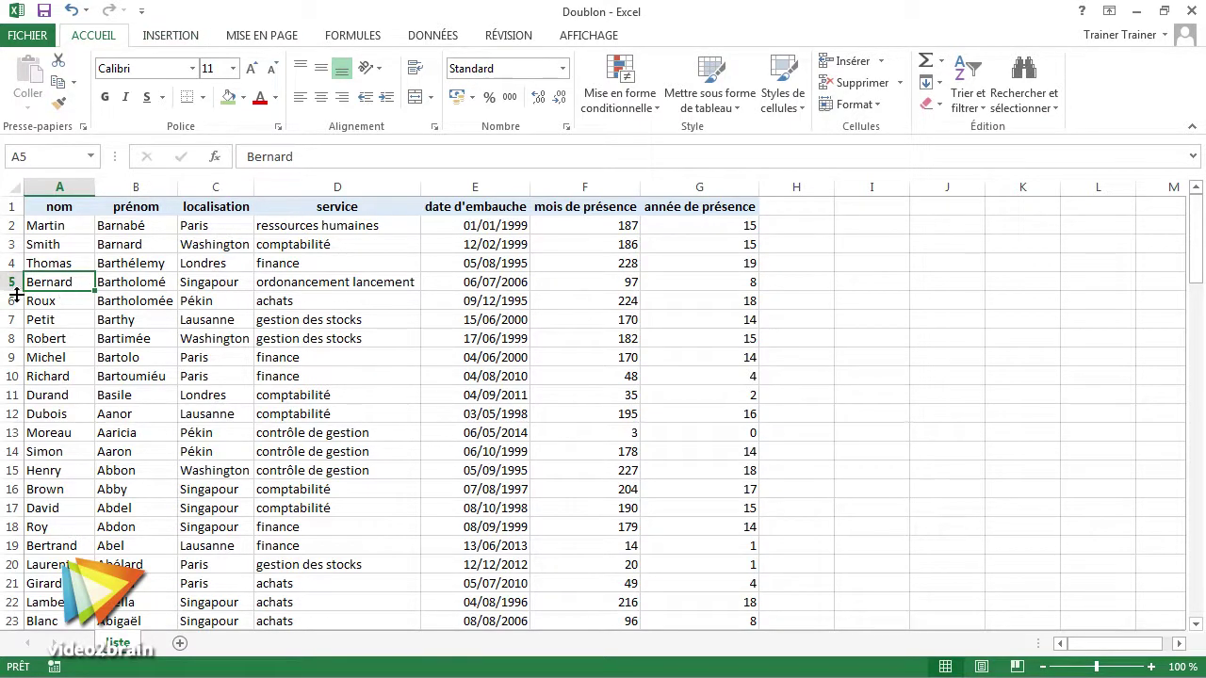
click(411, 38)
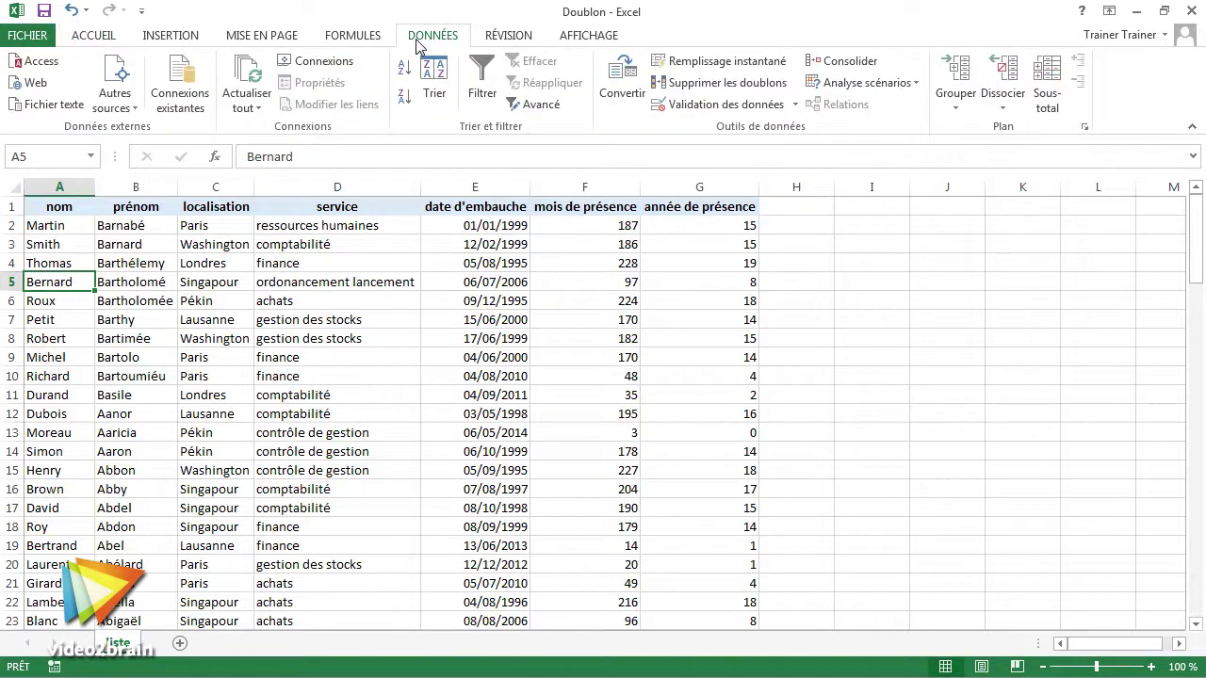
click(404, 68)
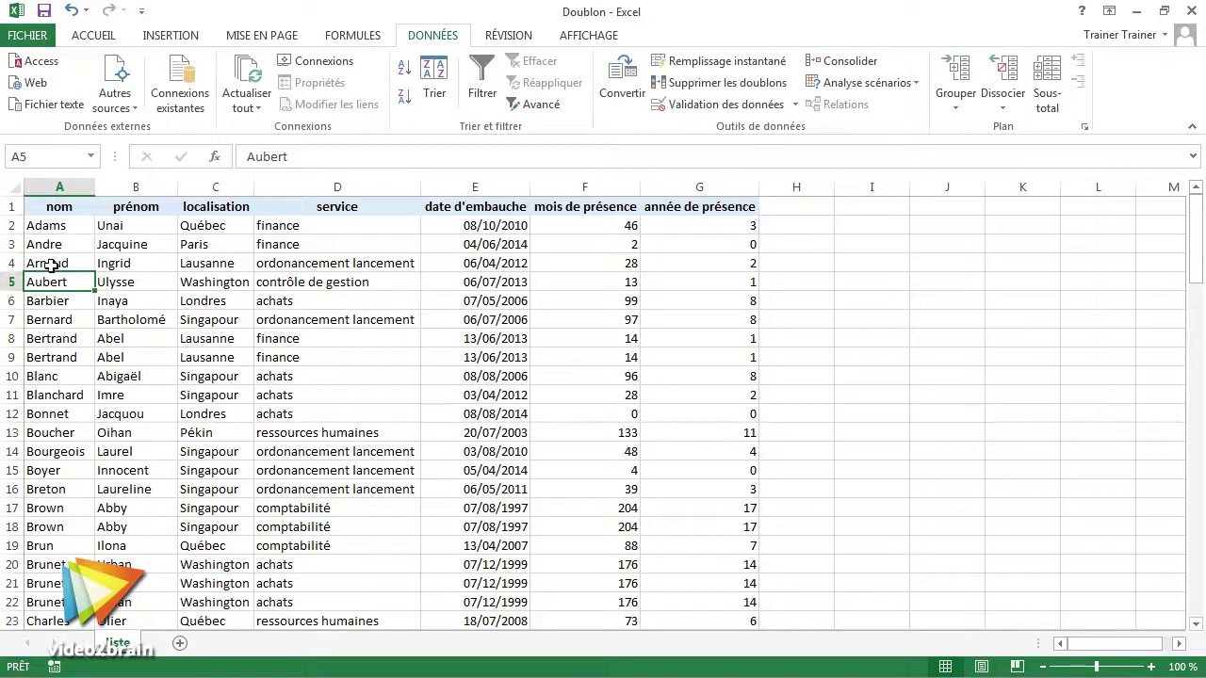
scroll(45, 311, down, 2)
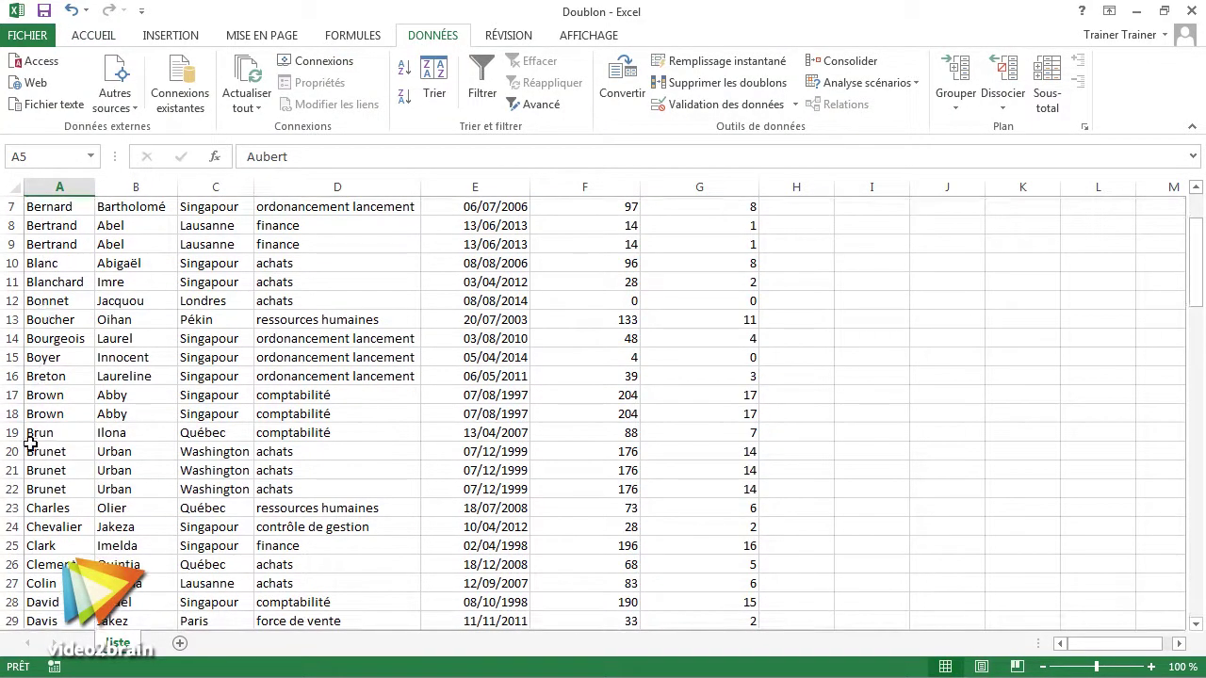
- Inspect the adjacent duplicate rows, such as the Brown entries, then undo the sort
click(12, 394)
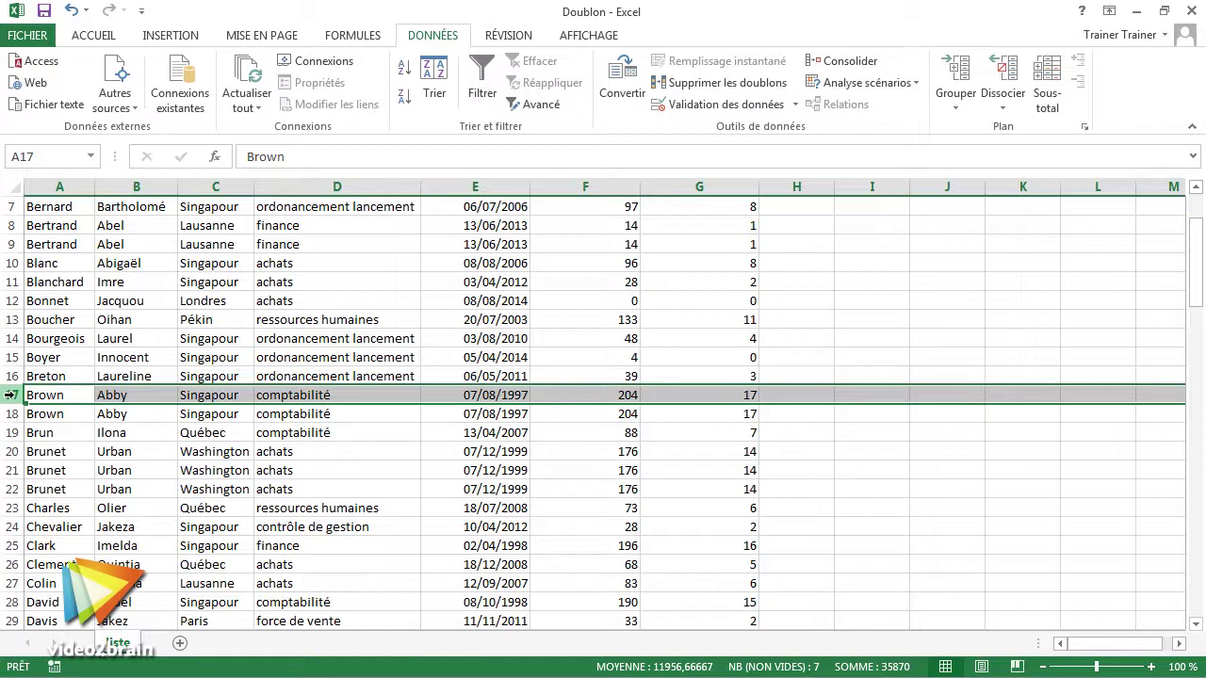
right_click(12, 394)
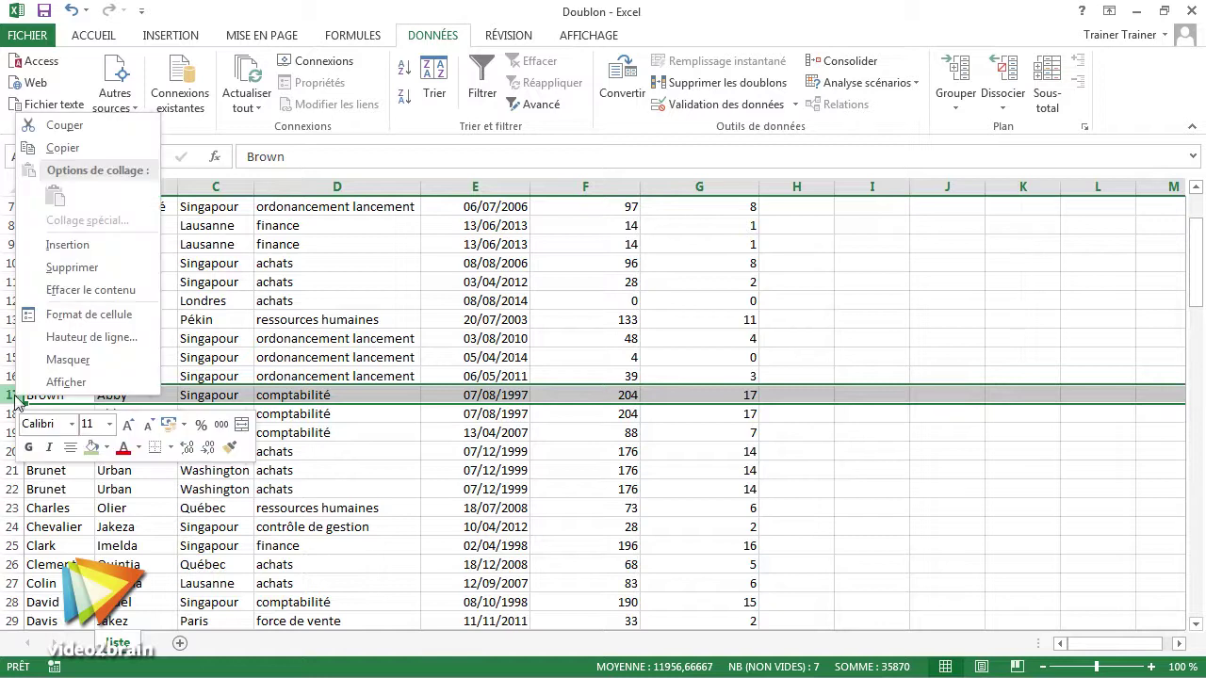
click(336, 431)
click(337, 431)
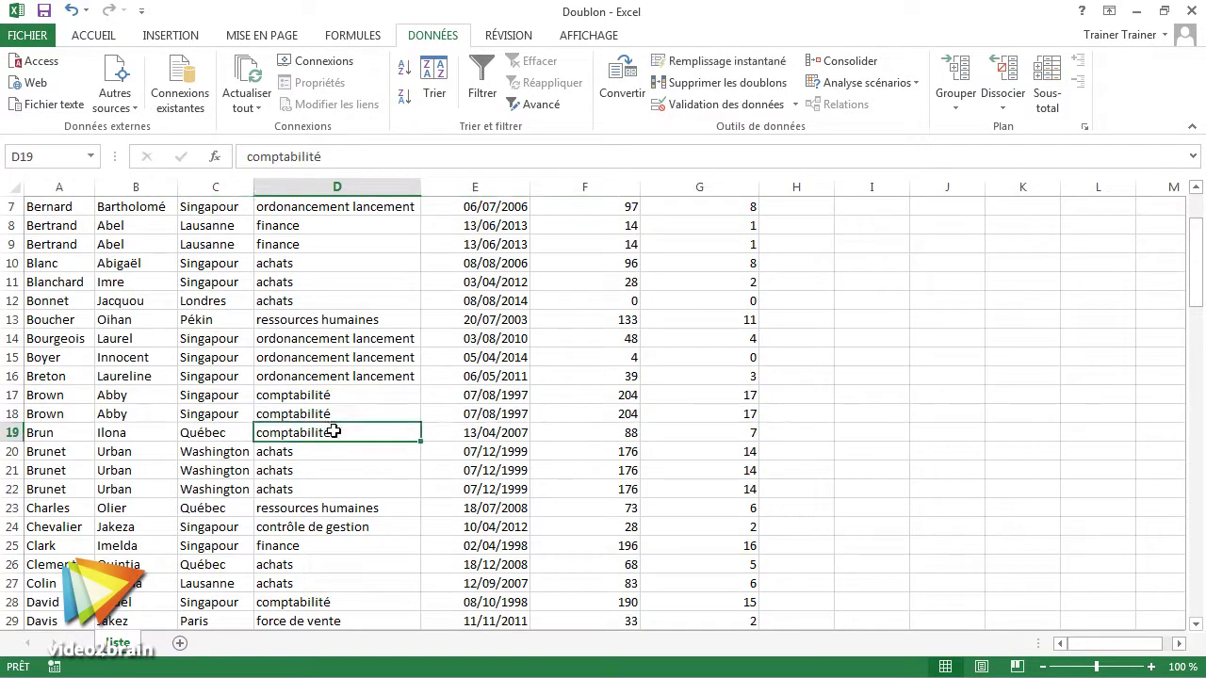
scroll(341, 434, down, 6)
scroll(341, 433, down, 6)
scroll(341, 433, down, 5)
scroll(341, 433, down, 6)
scroll(339, 432, down, 6)
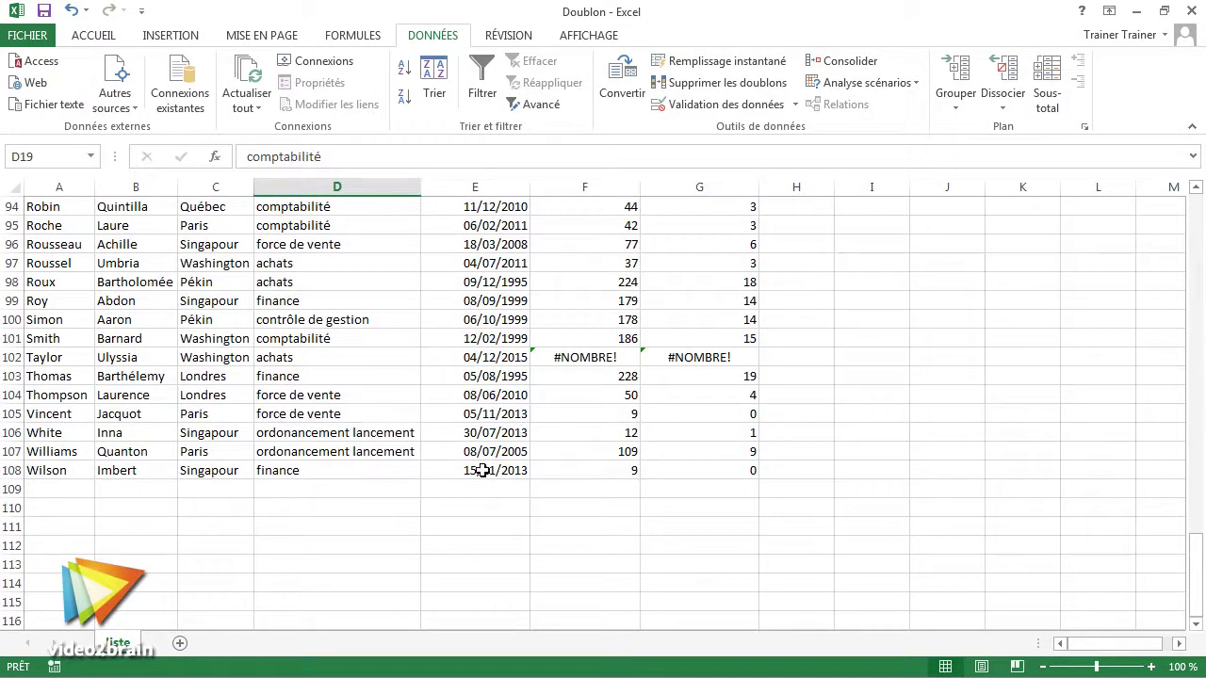
click(290, 276)
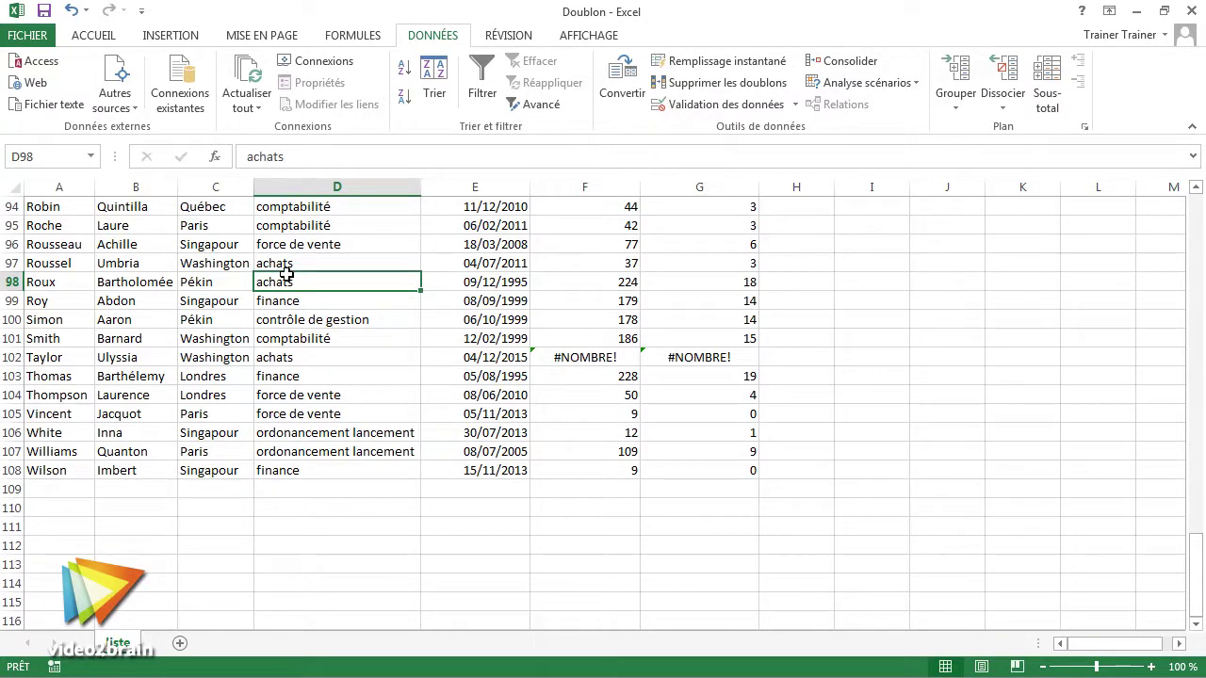
key(ctrl+z)
- Open Supprimer les doublons with all seven columns ticked and move the dialog off the table headers
click(264, 323)
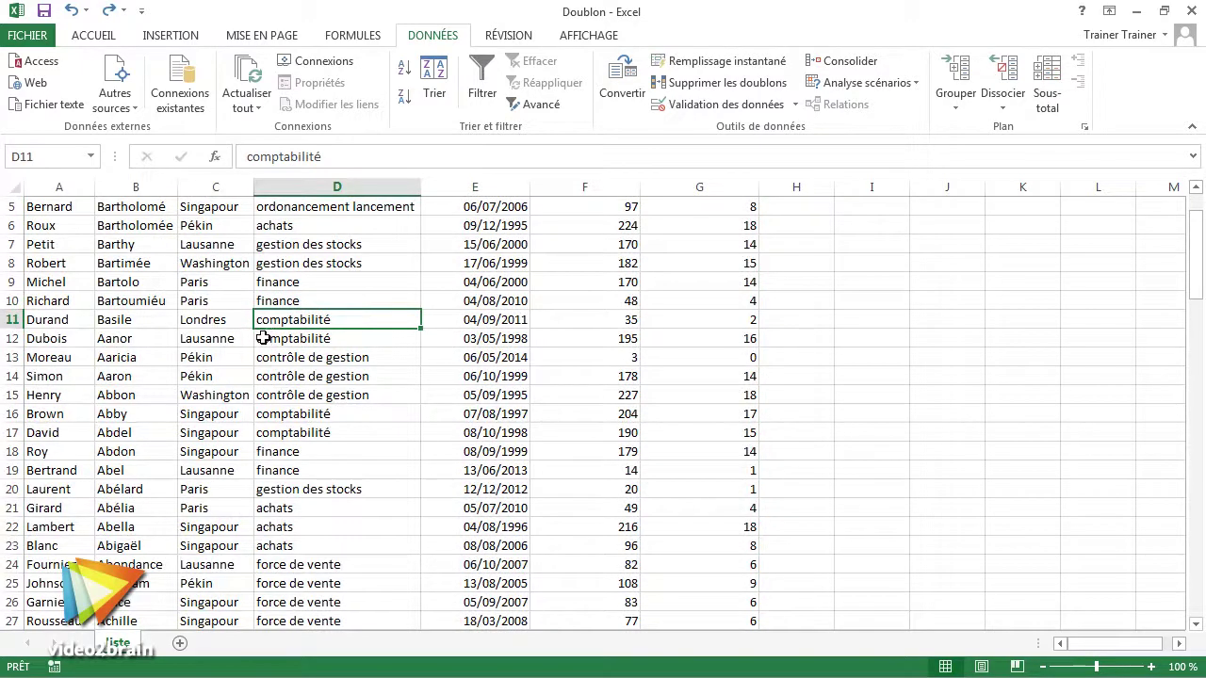
scroll(265, 338, up, 2)
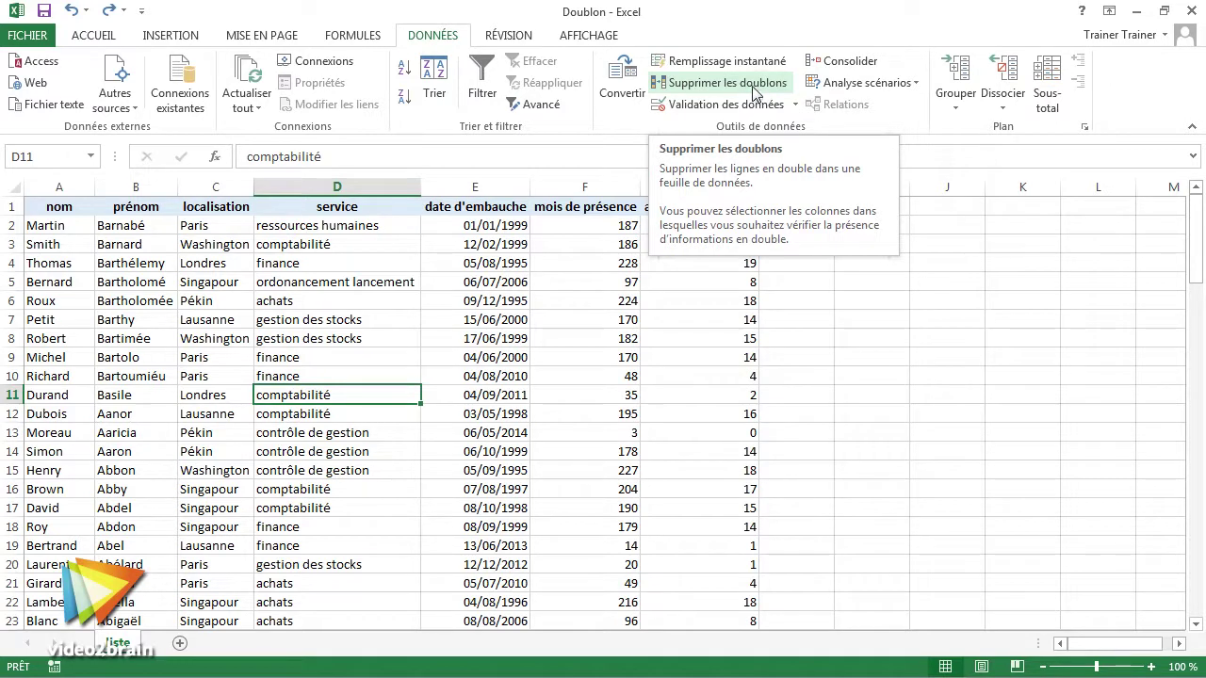
click(754, 84)
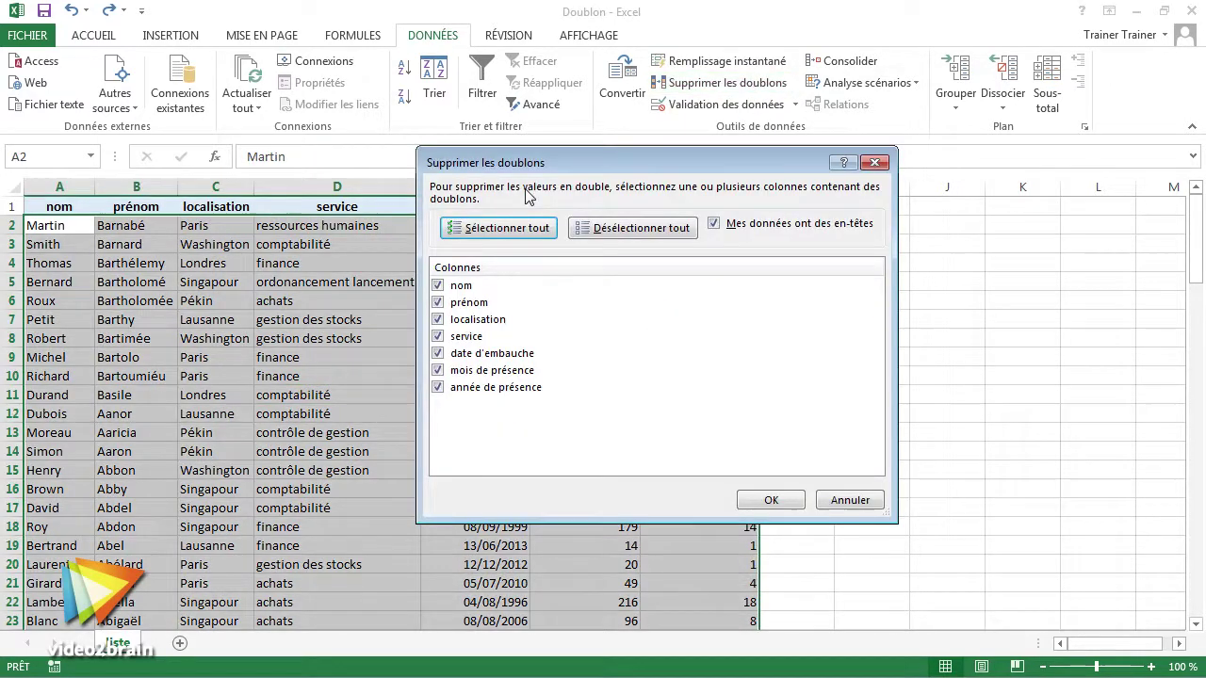
drag(539, 167, 520, 160)
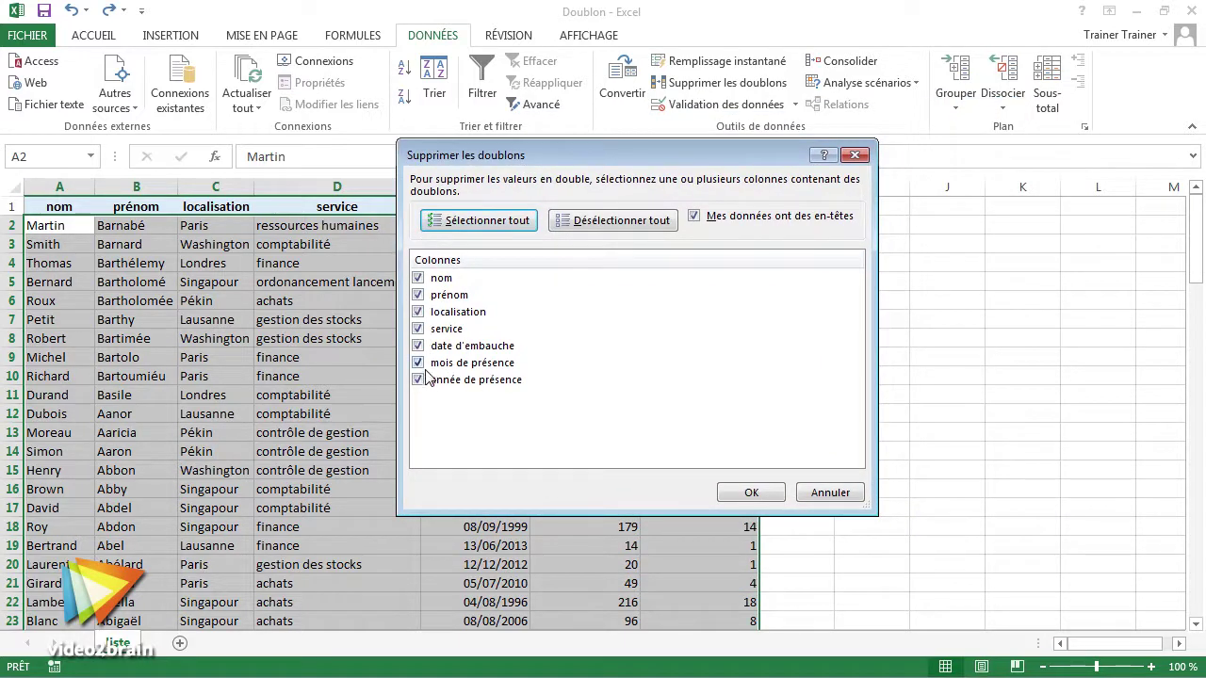
drag(482, 162, 344, 284)
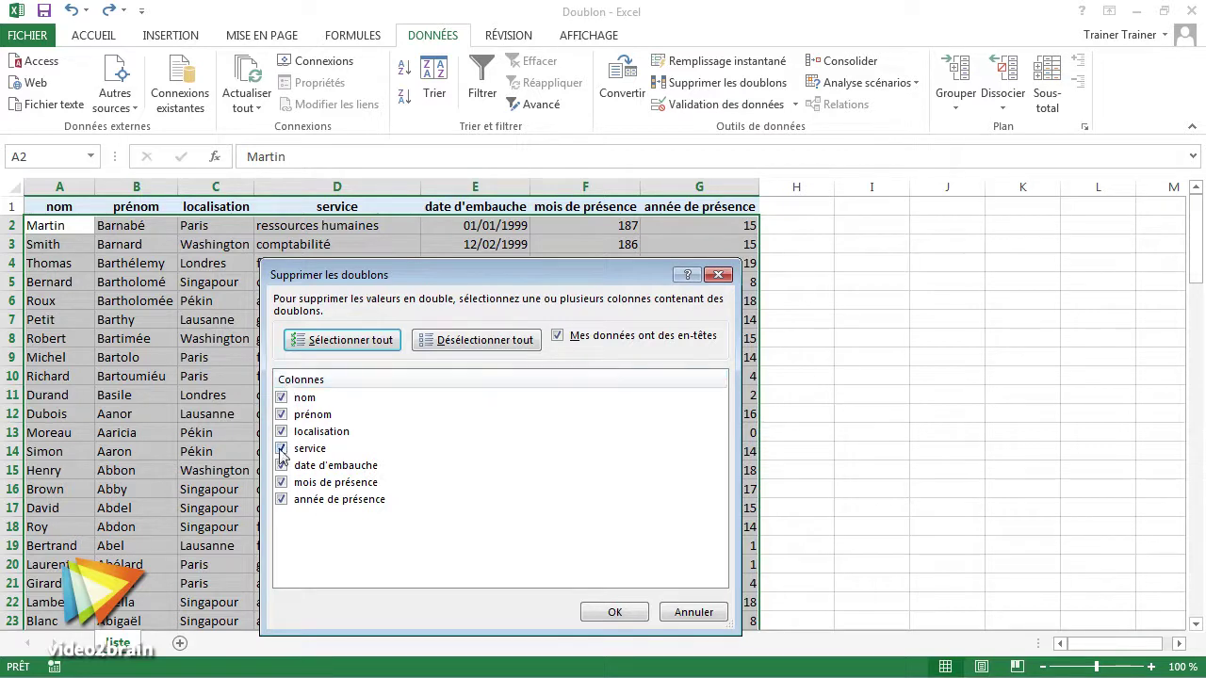
drag(387, 280, 867, 233)
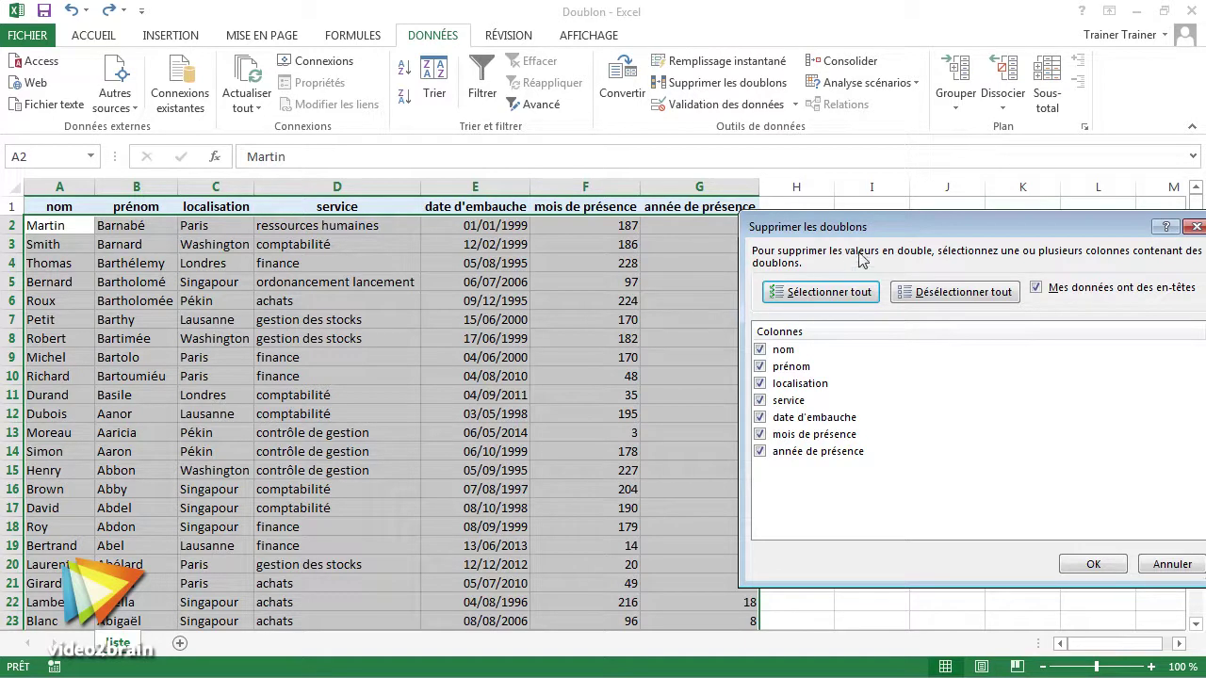
drag(899, 233, 657, 169)
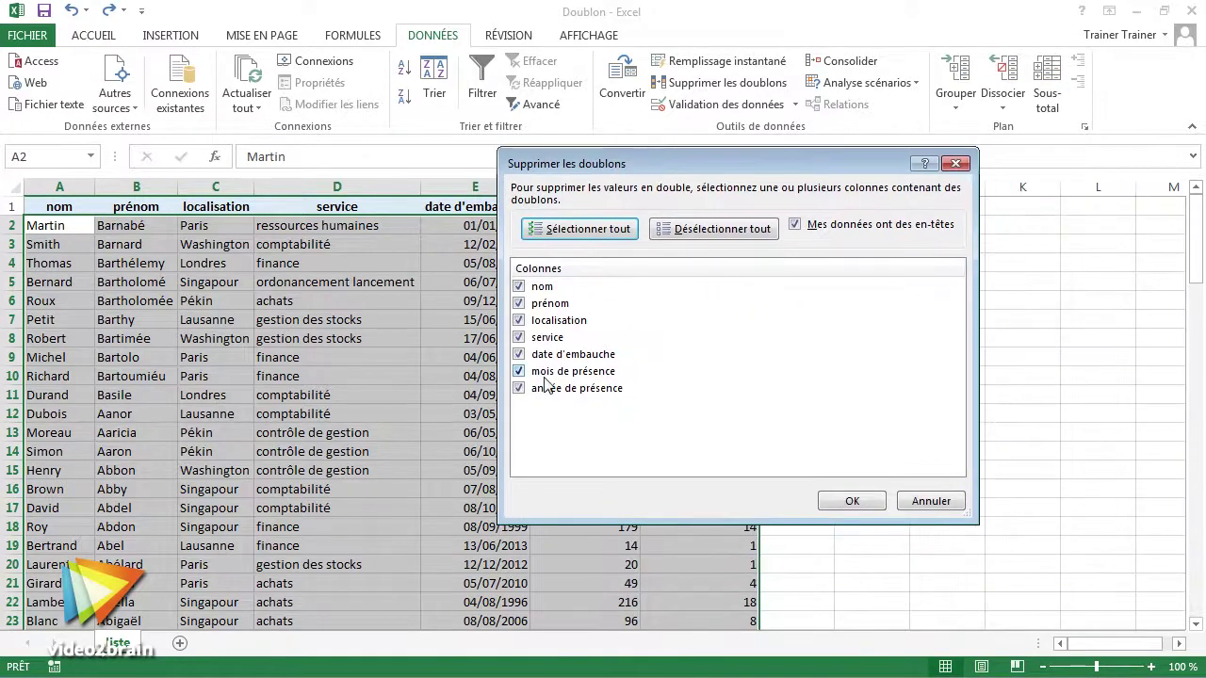
- Re-tick all seven columns after testing exclusions, then remove the 8 duplicates, leaving 99 unique rows
click(520, 322)
click(519, 337)
click(519, 354)
click(519, 371)
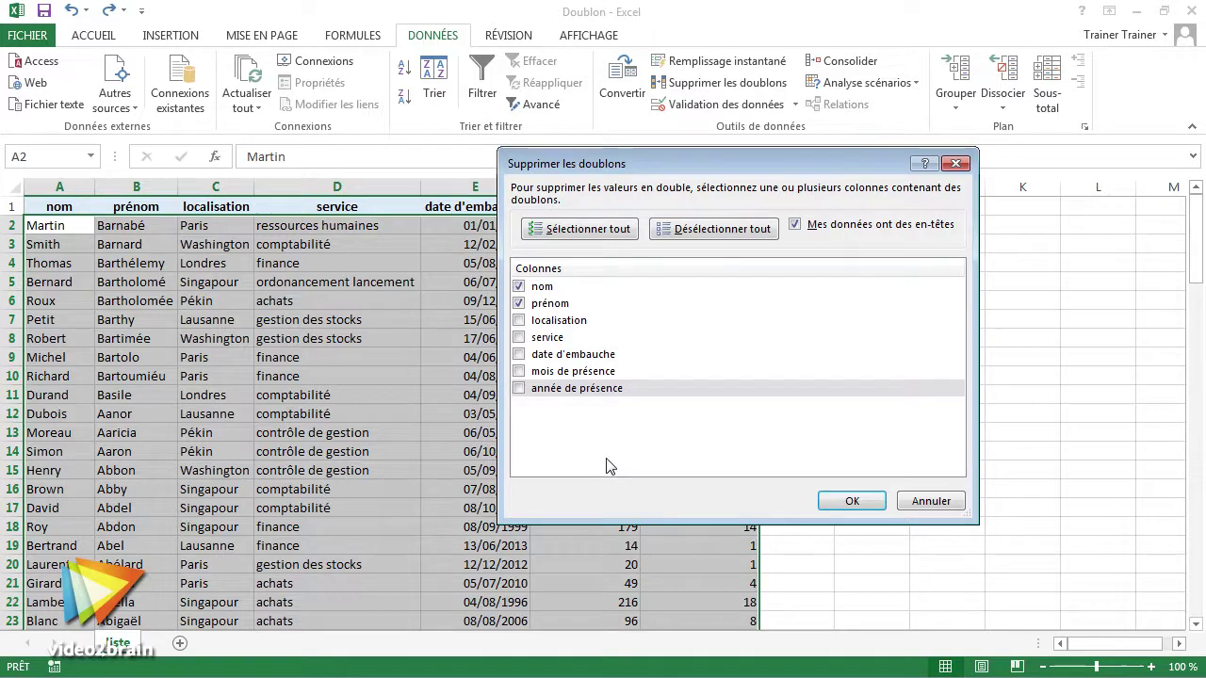
click(568, 235)
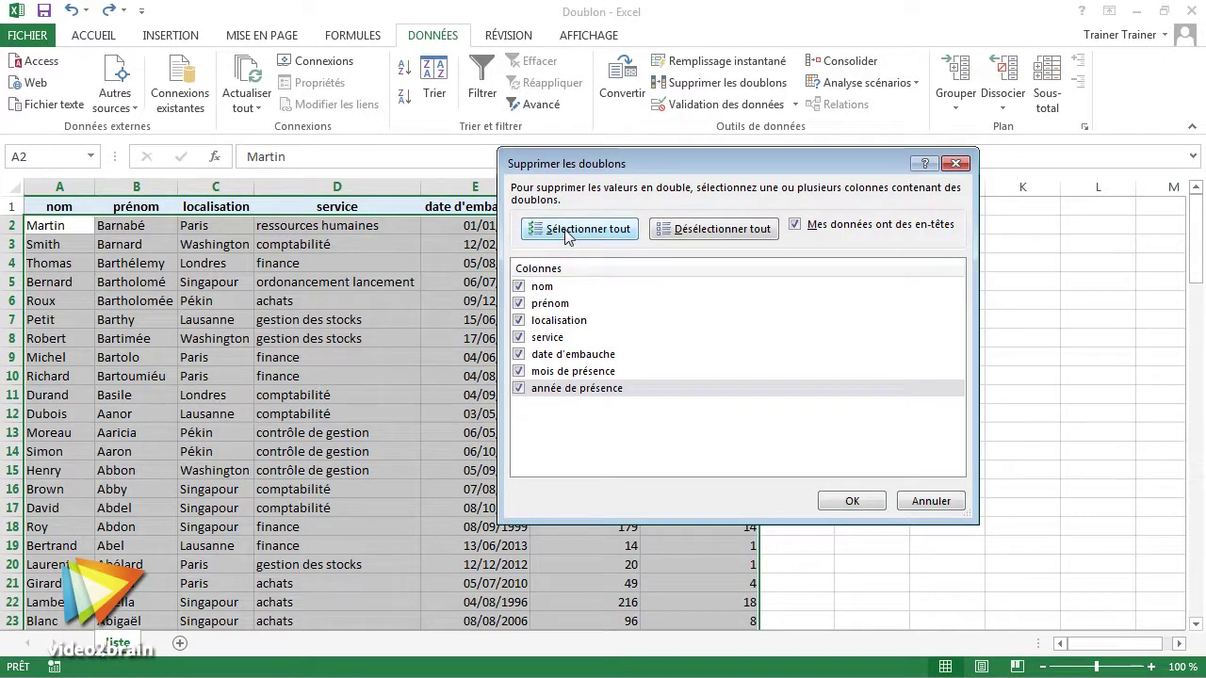
click(716, 230)
click(617, 228)
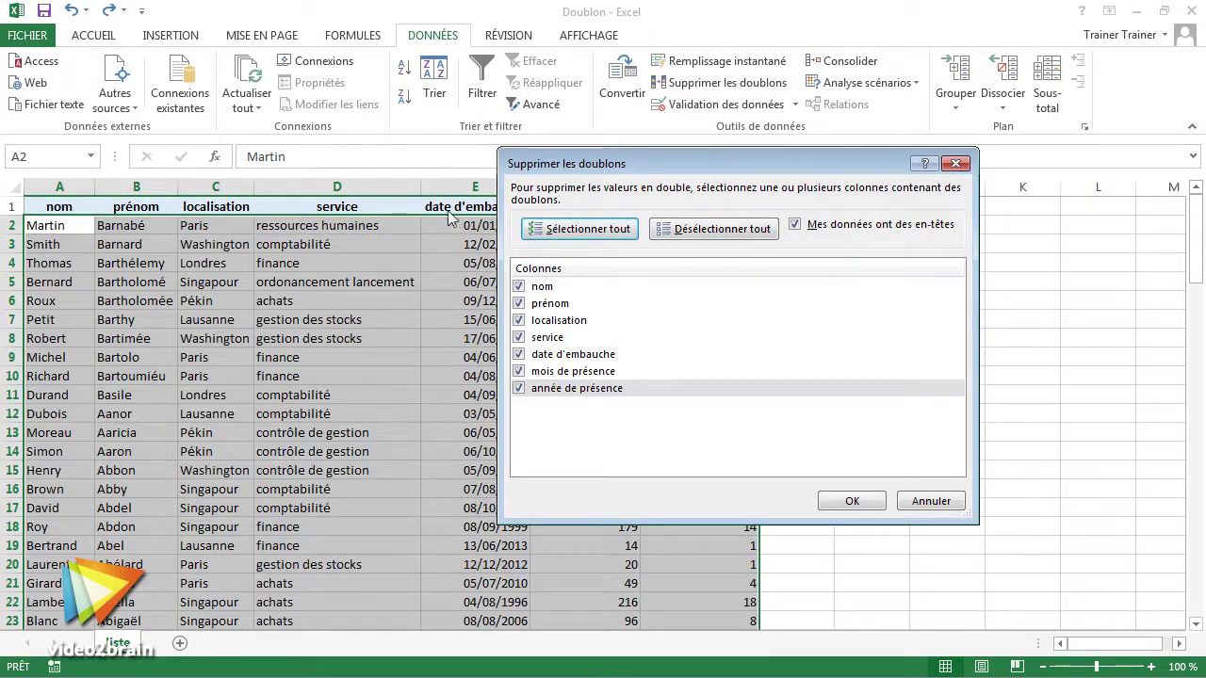
click(852, 501)
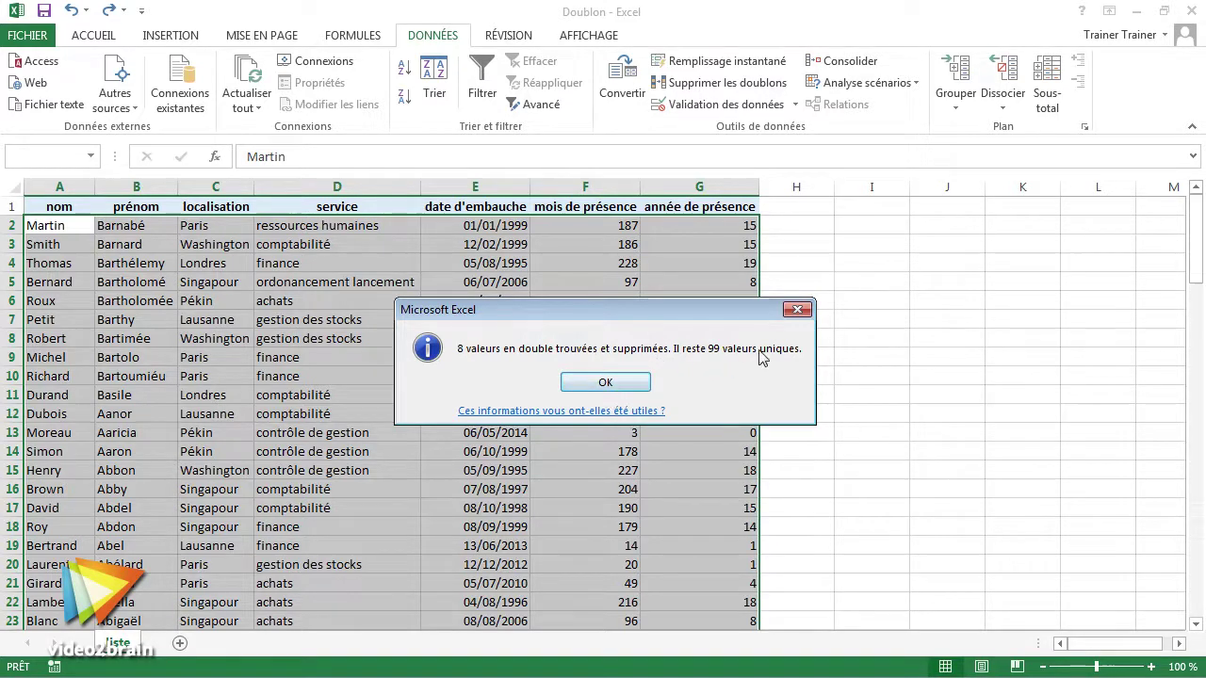
- Dismiss the duplicates result message and scroll down to check the list's last row
click(605, 384)
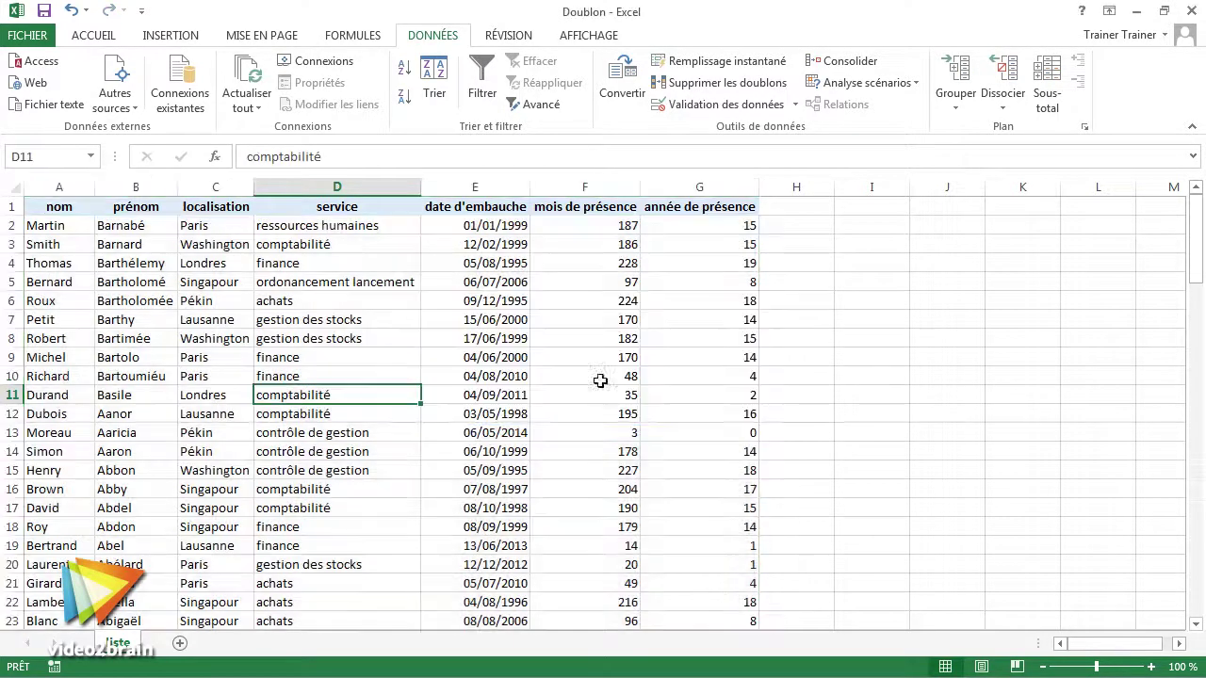
click(432, 468)
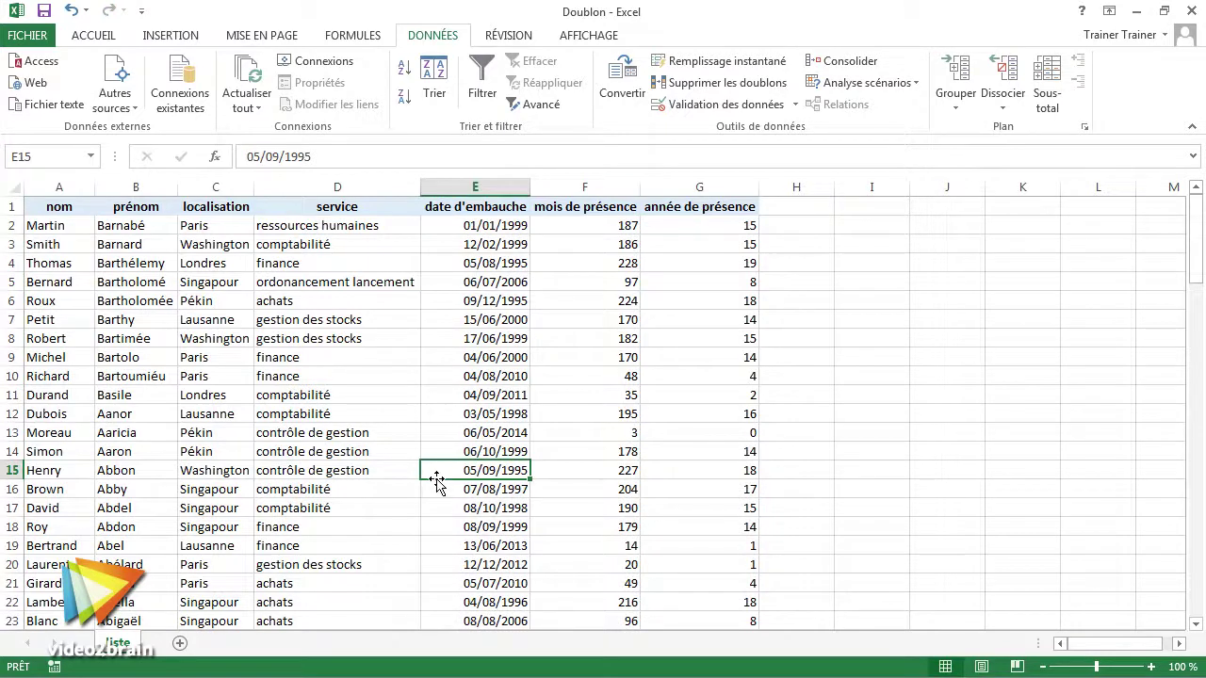
scroll(436, 480, down, 1)
scroll(436, 479, down, 4)
scroll(436, 478, down, 6)
scroll(435, 476, down, 8)
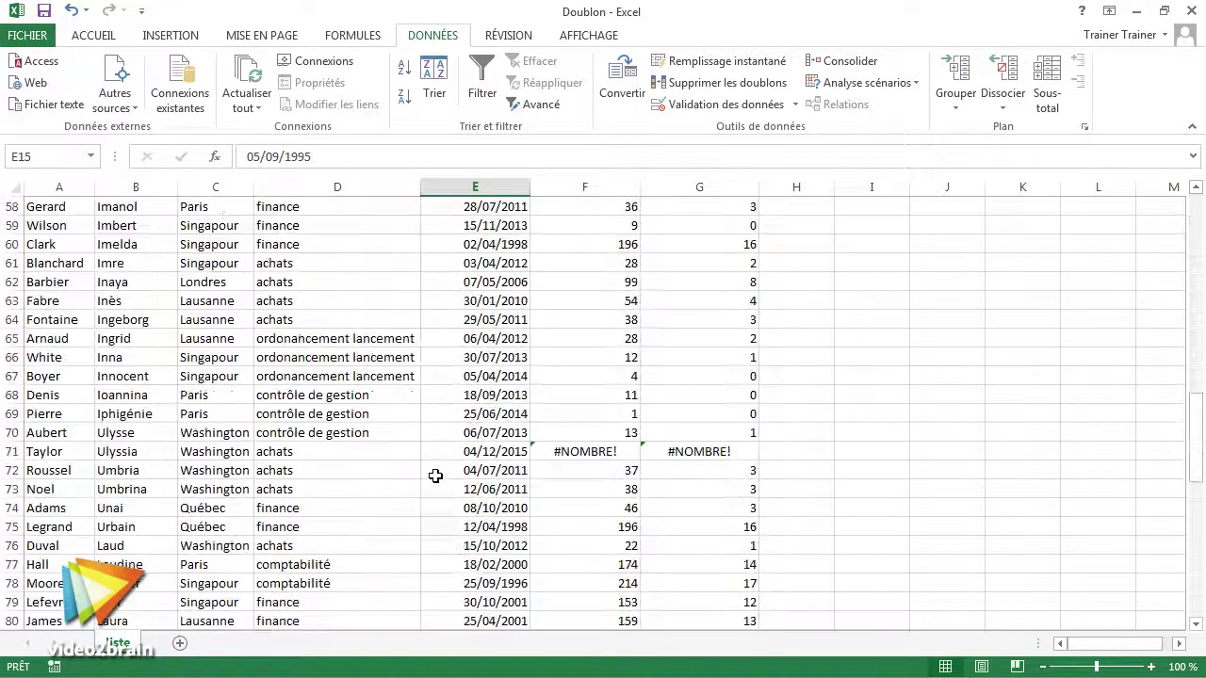
scroll(435, 476, down, 9)
scroll(429, 475, down, 1)
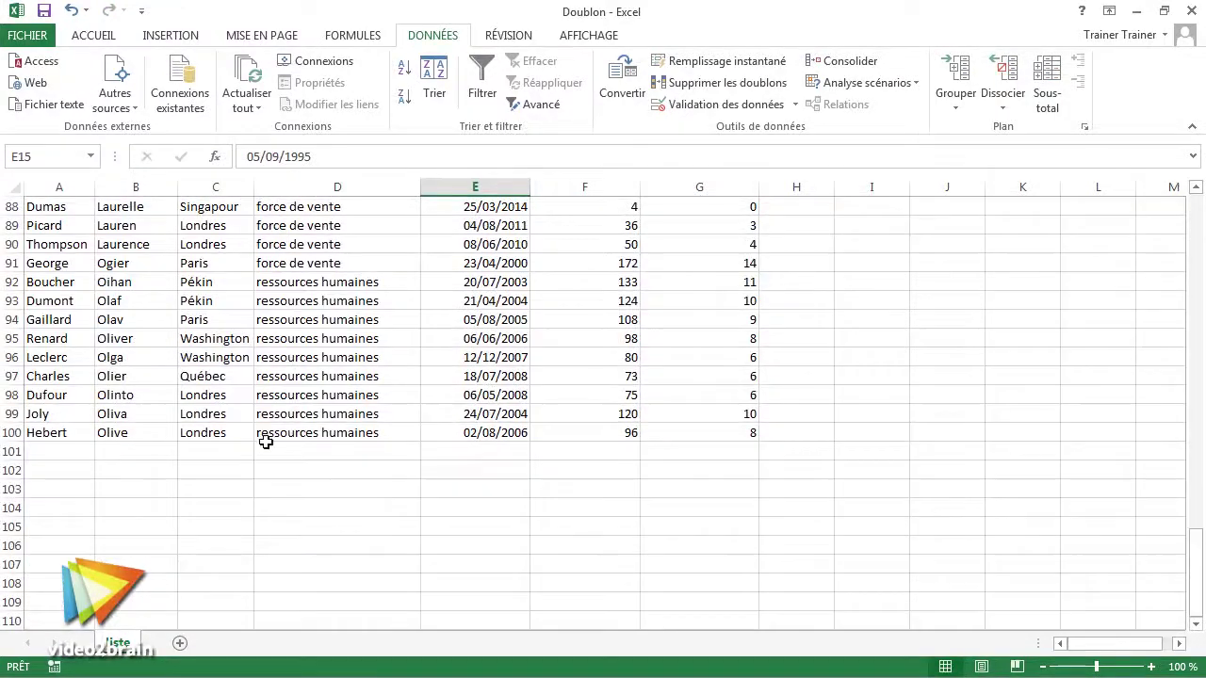
scroll(421, 484, up, 6)
scroll(421, 484, up, 9)
scroll(421, 484, up, 7)
scroll(421, 485, up, 7)
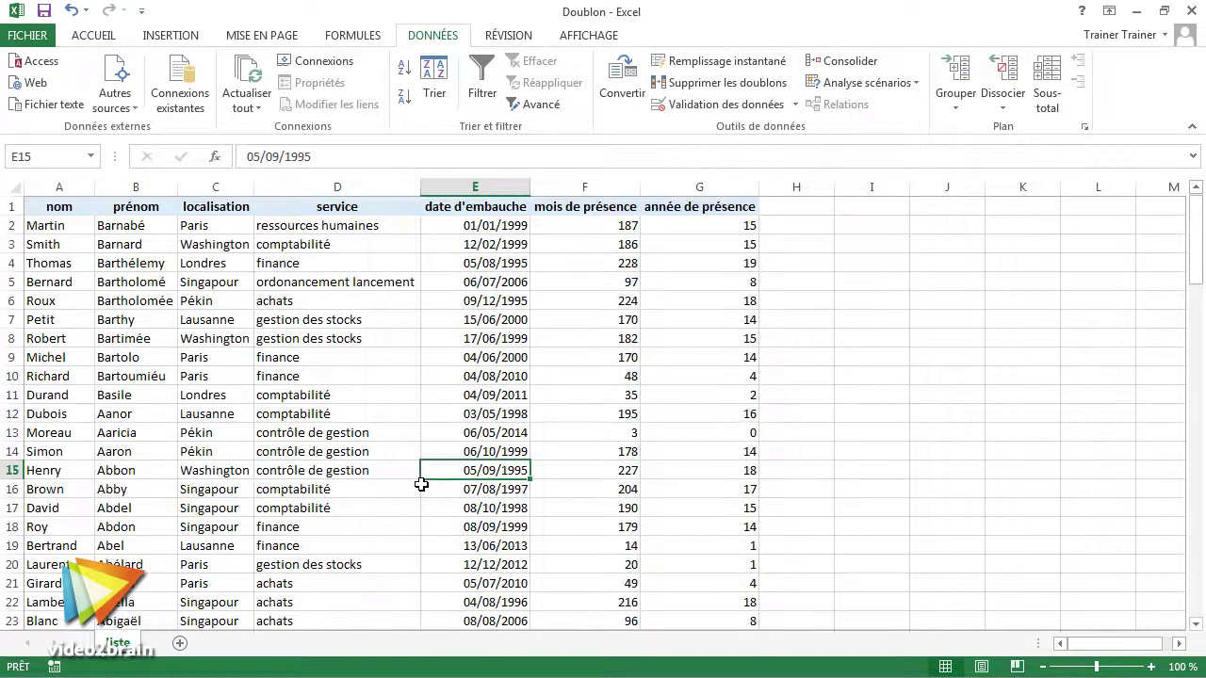
- Sort the deduplicated list A to Z by nom so it begins with Adams
click(56, 226)
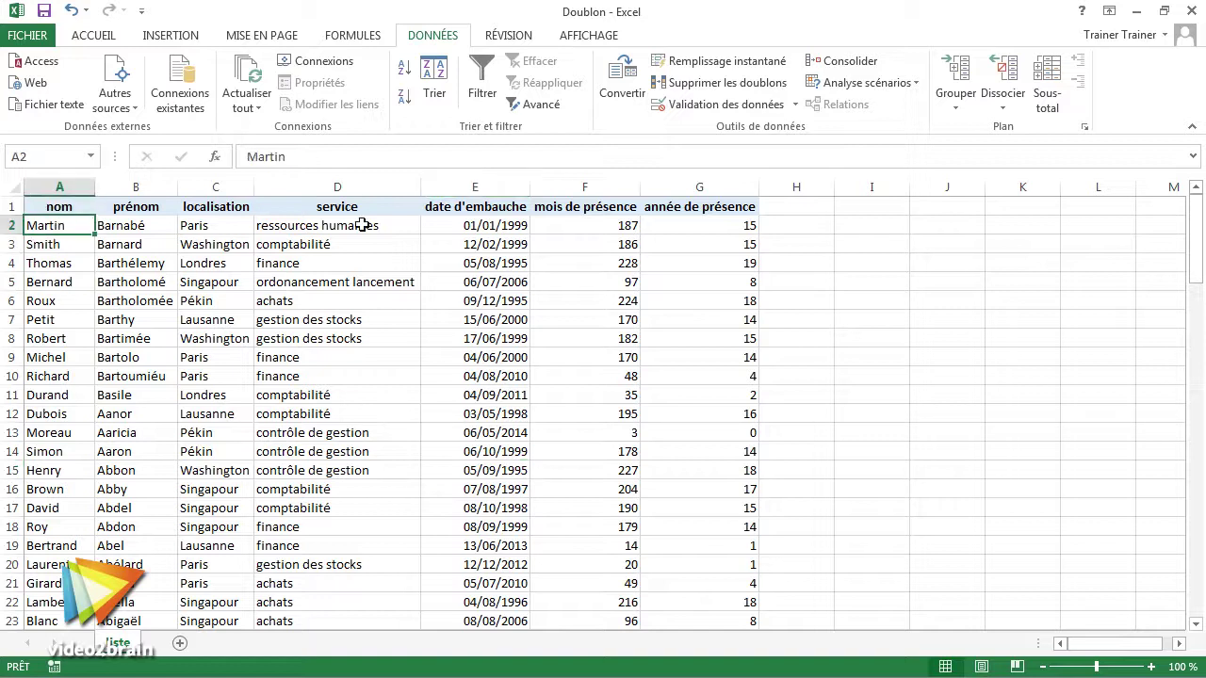
click(404, 68)
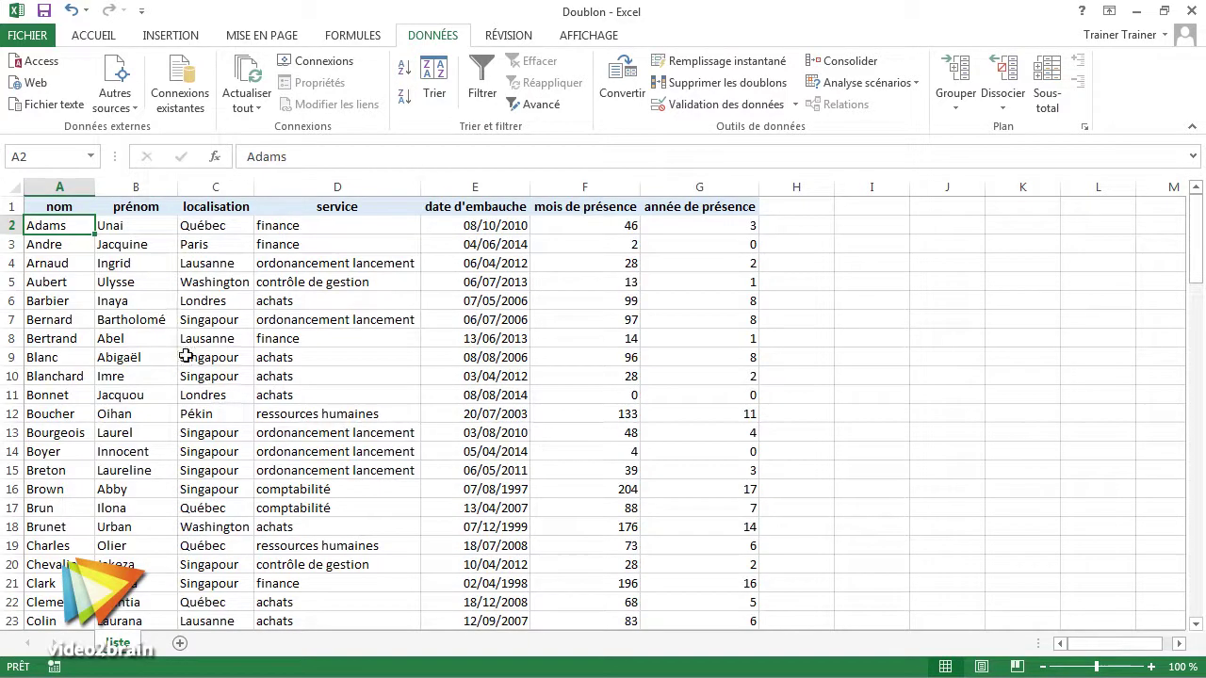
scroll(59, 320, down, 1)
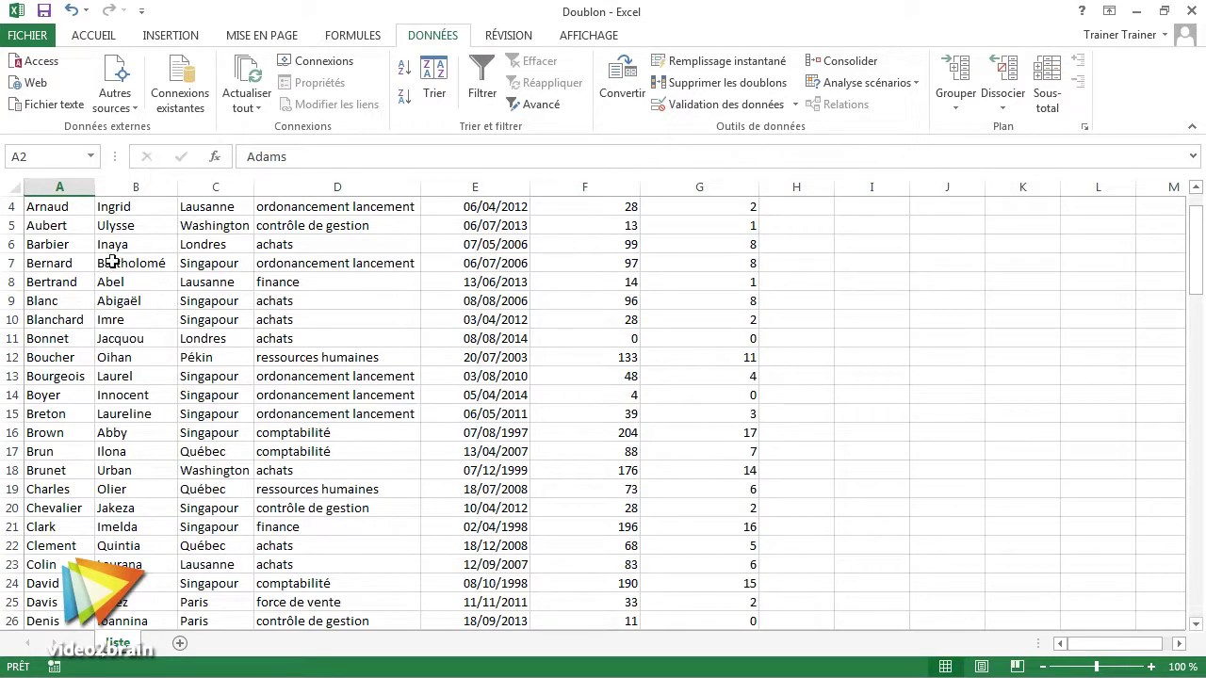
scroll(219, 265, up, 1)
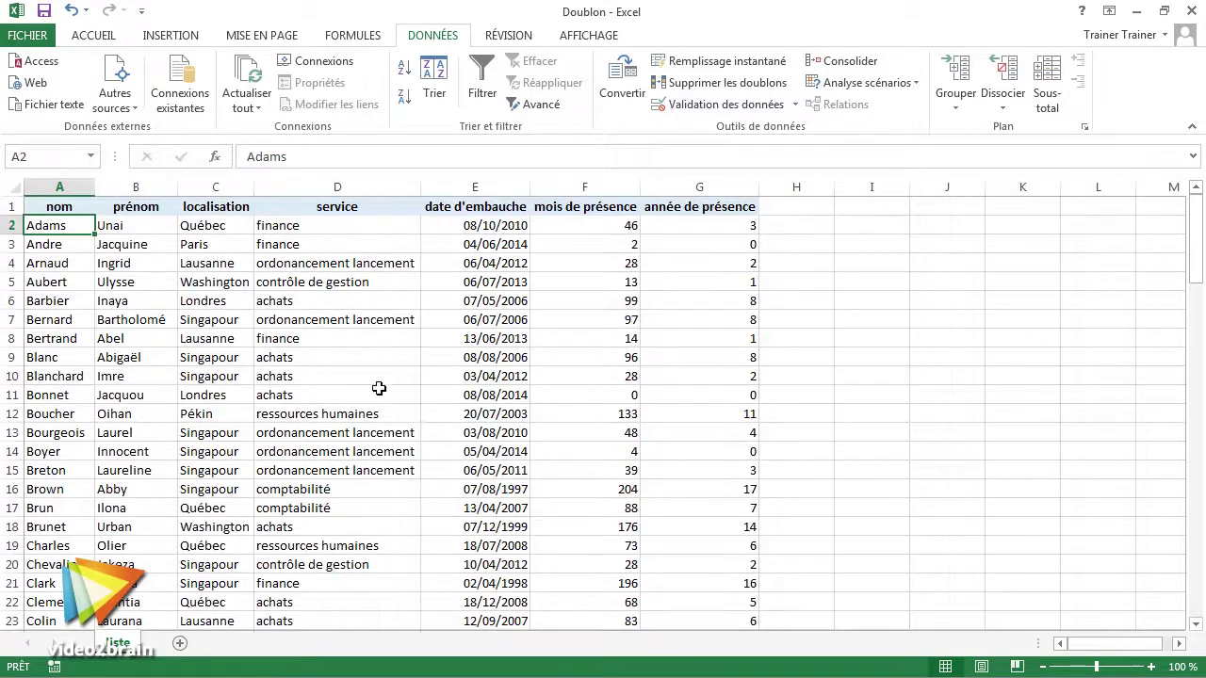
scroll(565, 374, down, 5)
scroll(524, 358, up, 5)
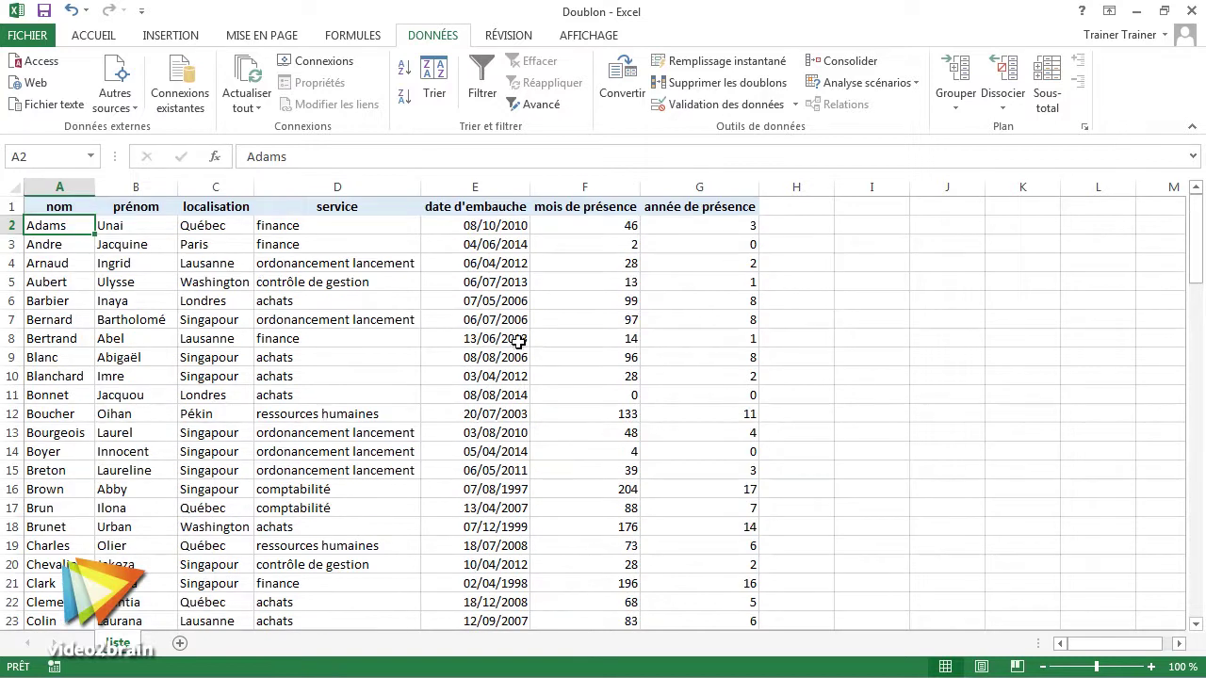